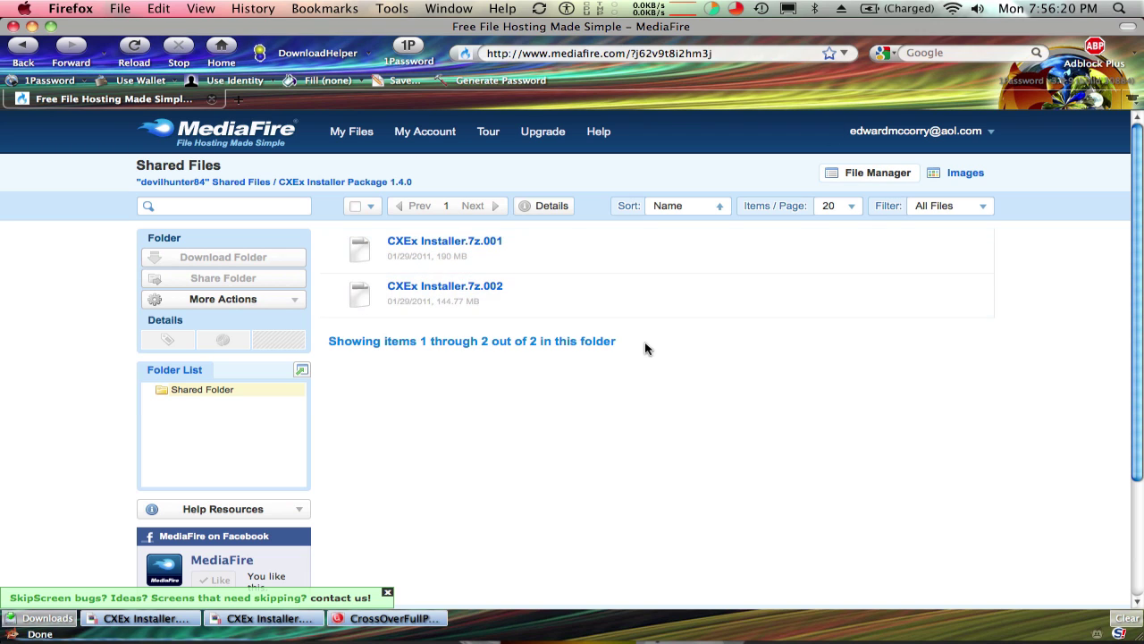
- Minimize the browser, point out both CXEx Installer.7z parts on the desktop, and look through the tweaks and misc stack
left_click(33, 27)
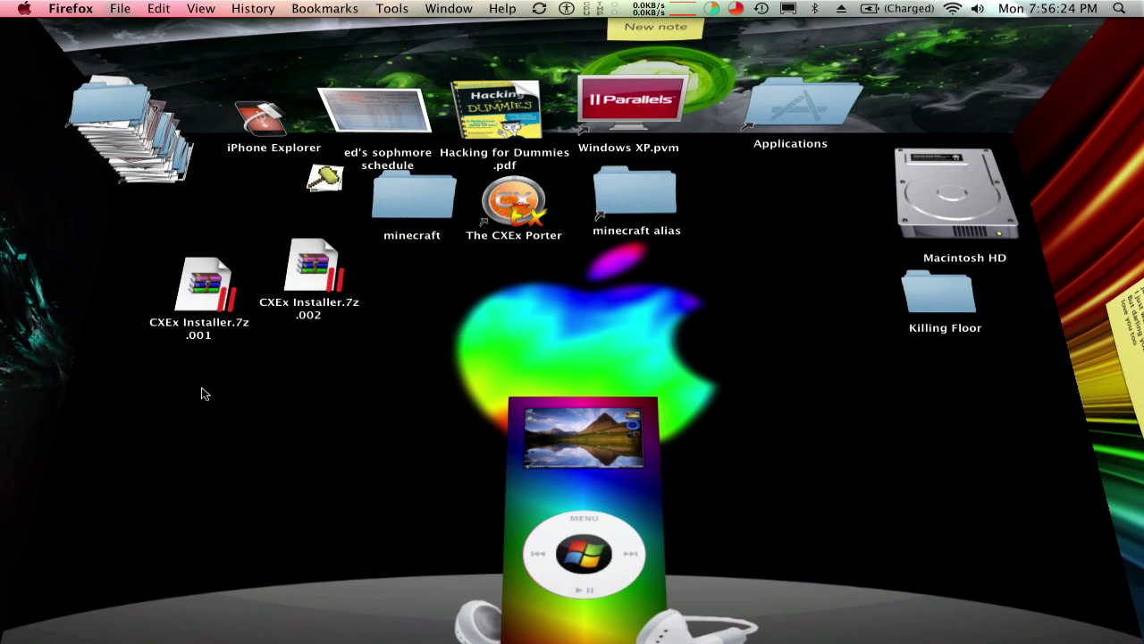
mouse_move(198, 386)
left_mouse_down()
mouse_move(246, 259)
mouse_move(429, 340)
mouse_move(308, 440)
left_mouse_up()
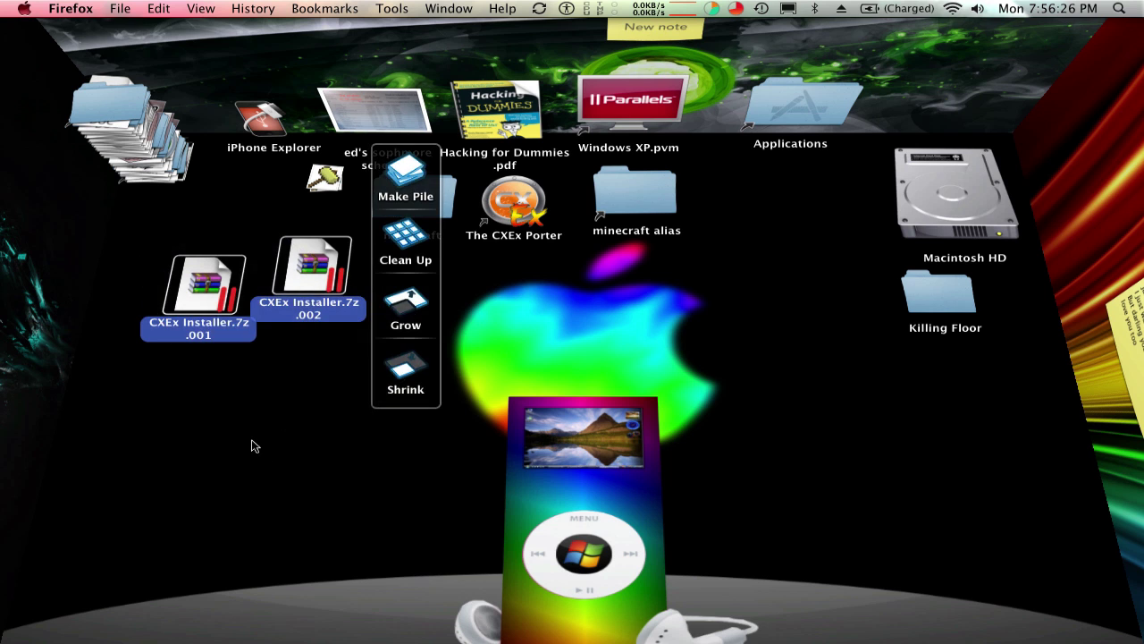
left_click(253, 441)
mouse_move(998, 626)
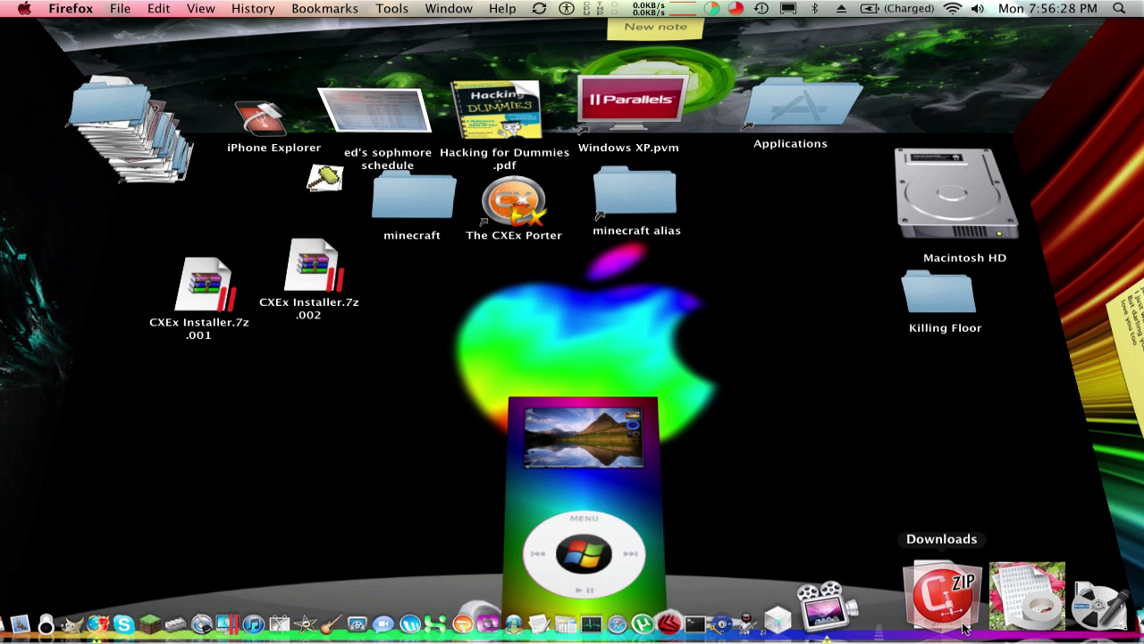
left_click(987, 599)
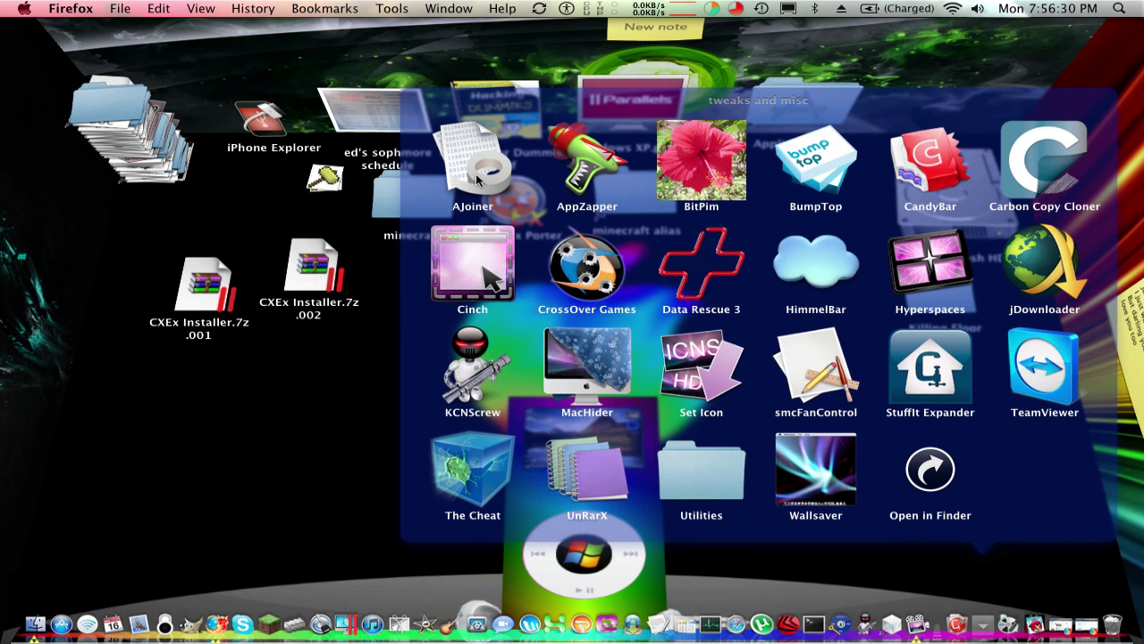
left_click(304, 348)
- Check the available actions and opening options for CXEx Installer.7z.001 on the desktop without applying any
left_click(222, 307)
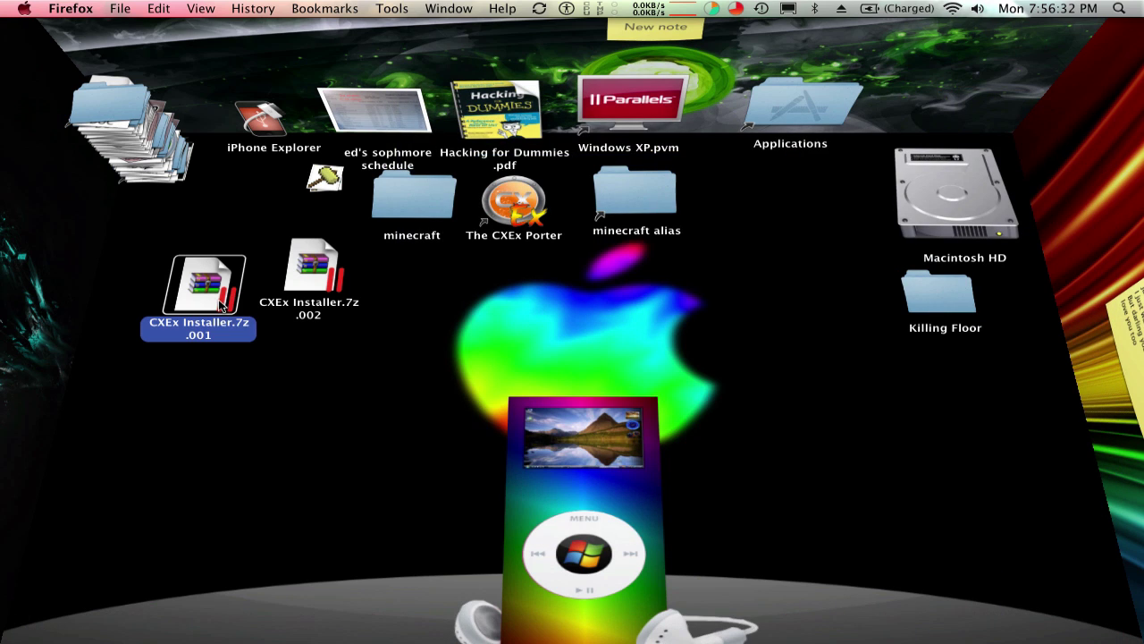
right_click(222, 306)
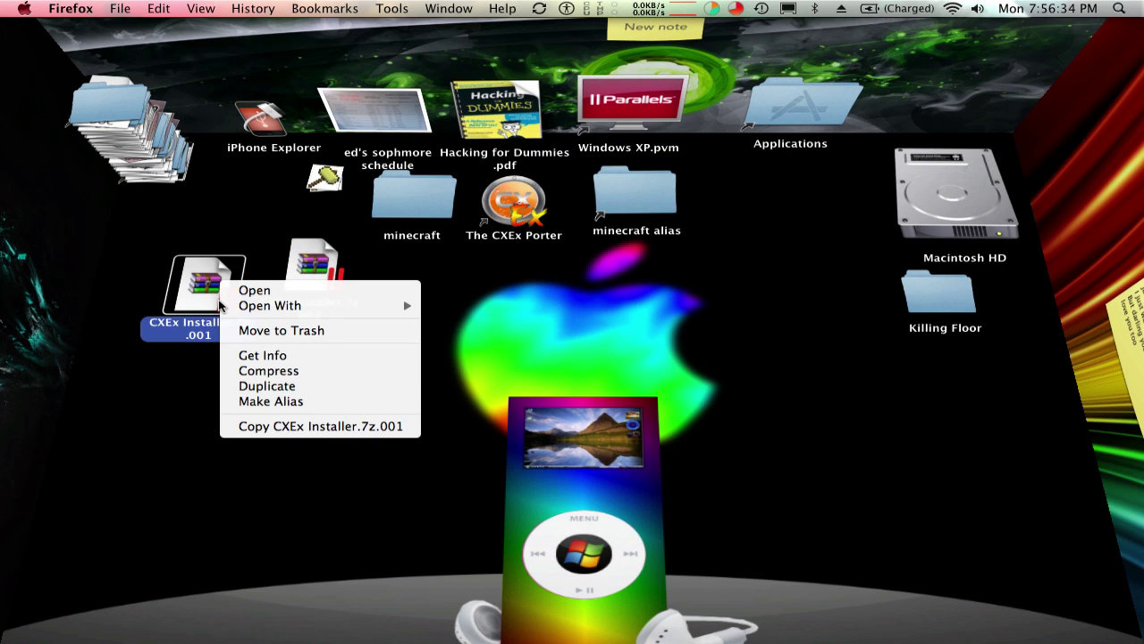
mouse_move(357, 306)
left_click(496, 349)
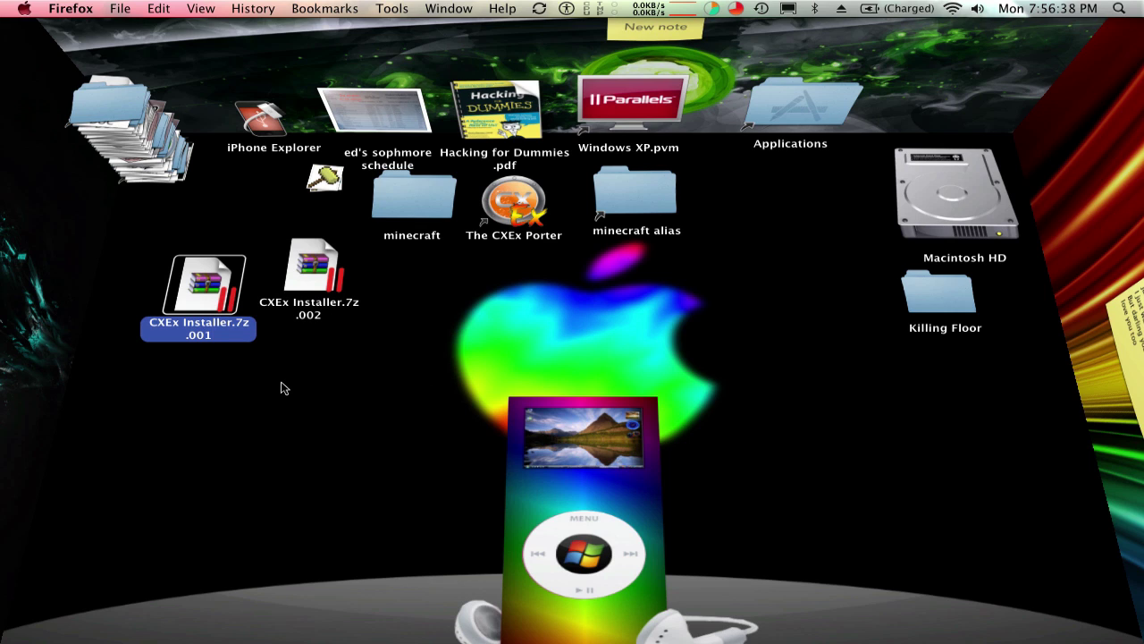
left_click(436, 382)
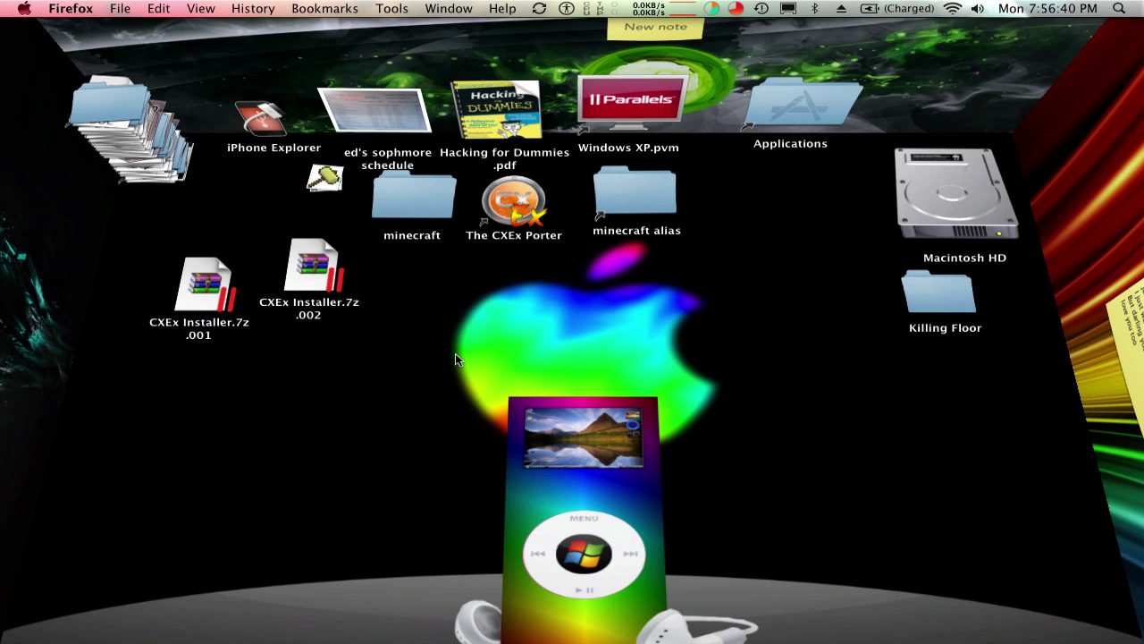
- Open the Applications folder from the desktop to look inside, and close its window
mouse_move(953, 632)
left_click(768, 119)
double_click(767, 116)
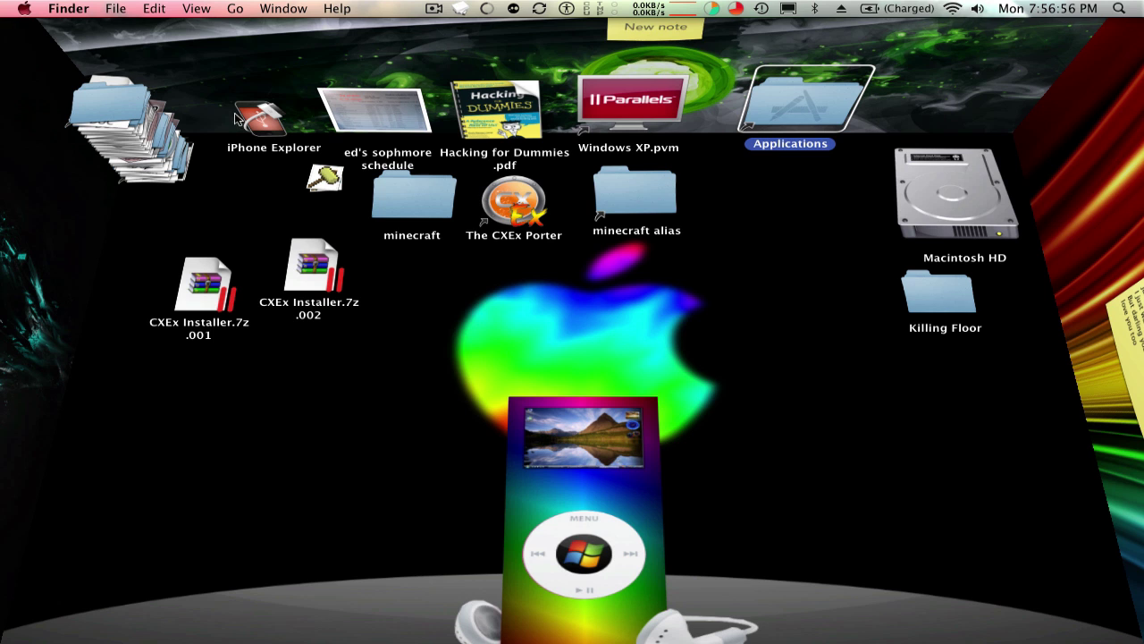
left_click(13, 26)
- Launch The CXEx Porter and confirm the CXEx Carbon game wrapper with Wine 1.3.9
left_click(521, 205)
double_click(520, 204)
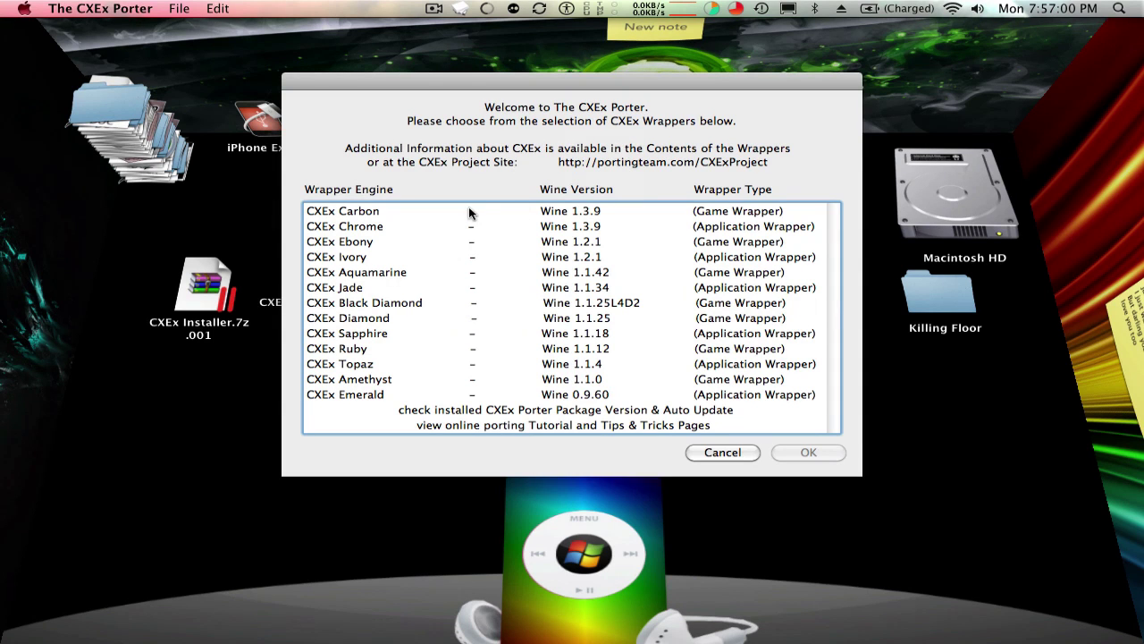
left_click(463, 210)
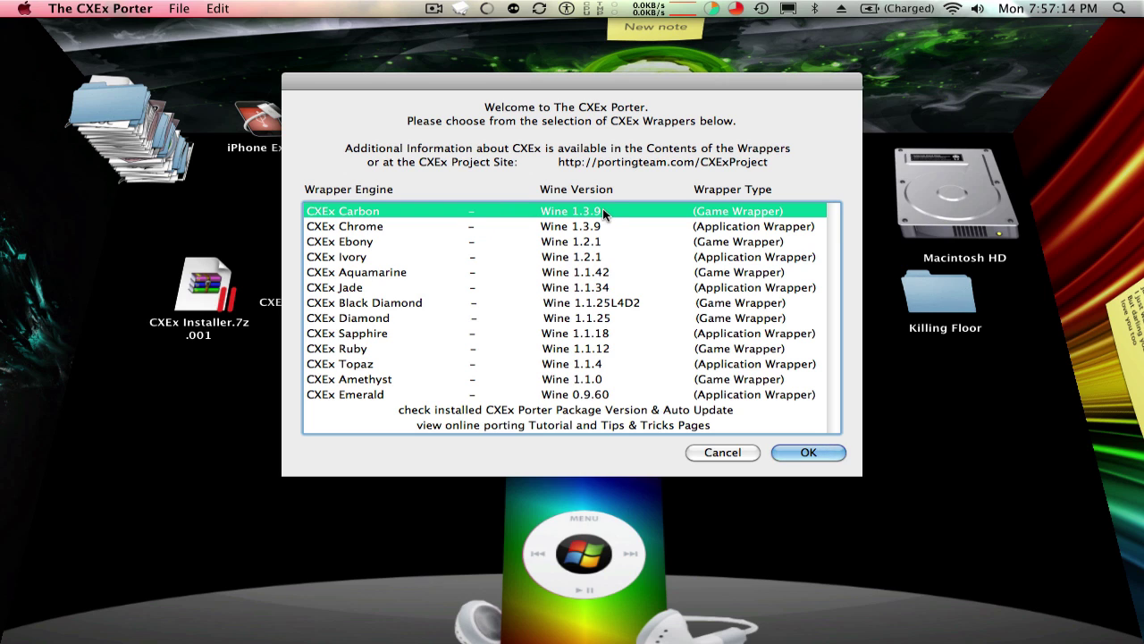
left_click(831, 453)
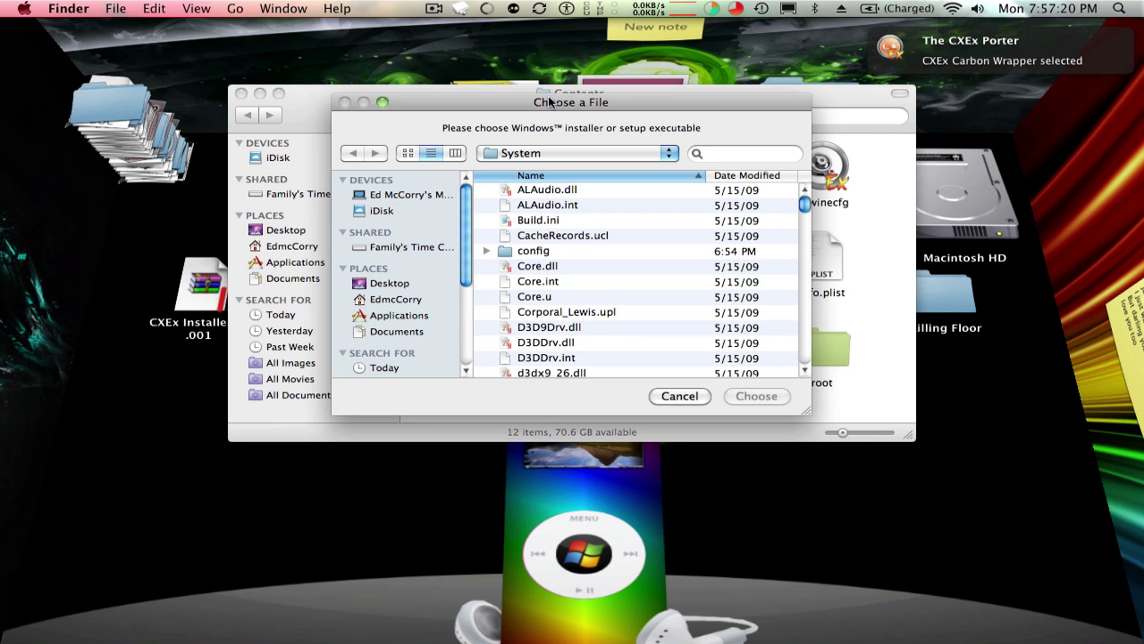
- Move the file chooser and Contents windows out of the way to show the desktop, and bring both back up
left_click_drag(549, 98, 568, 465)
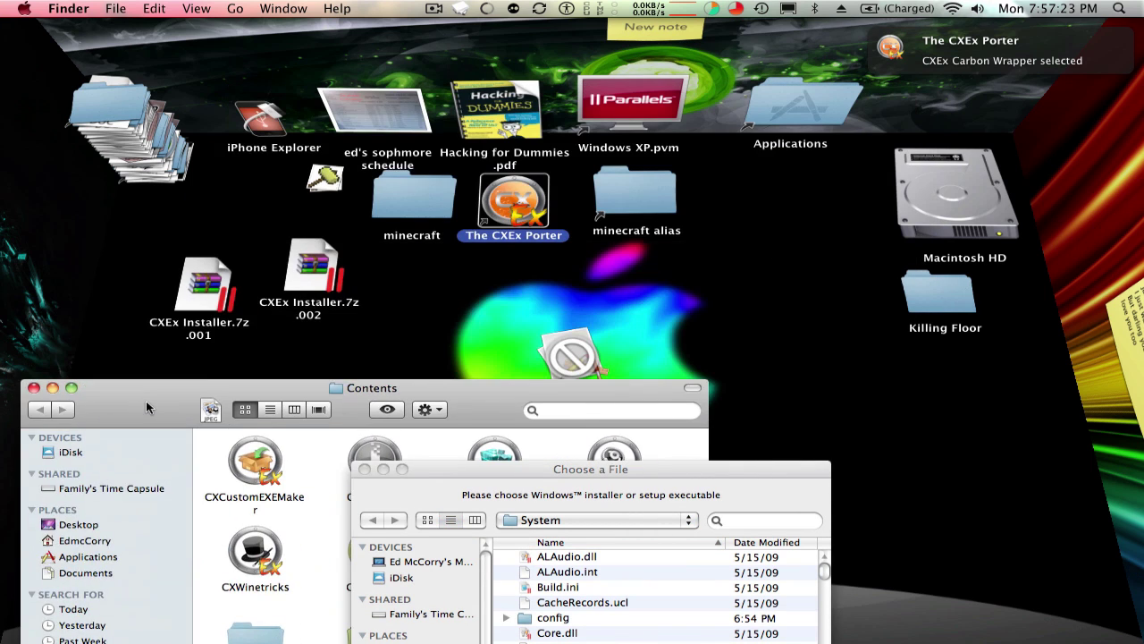
left_click_drag(353, 105, 379, 72)
left_click_drag(452, 466, 485, 126)
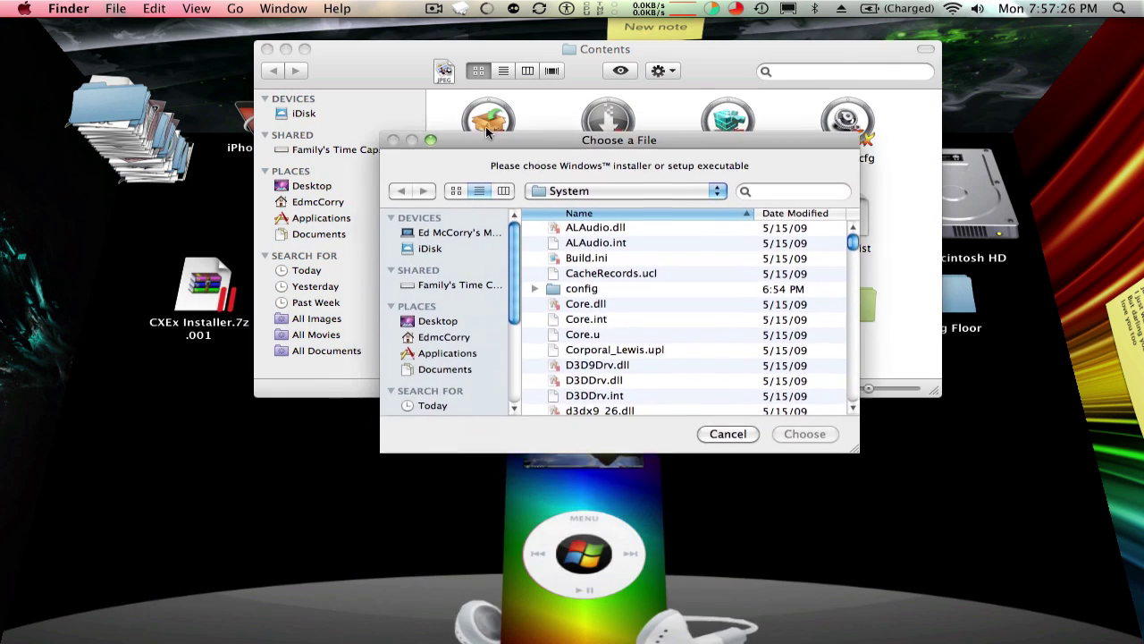
- Choose killingfloor.exe from the System folder as the Windows installer or setup executable
scroll(676, 280, "down", 5)
scroll(677, 280, "down", 10)
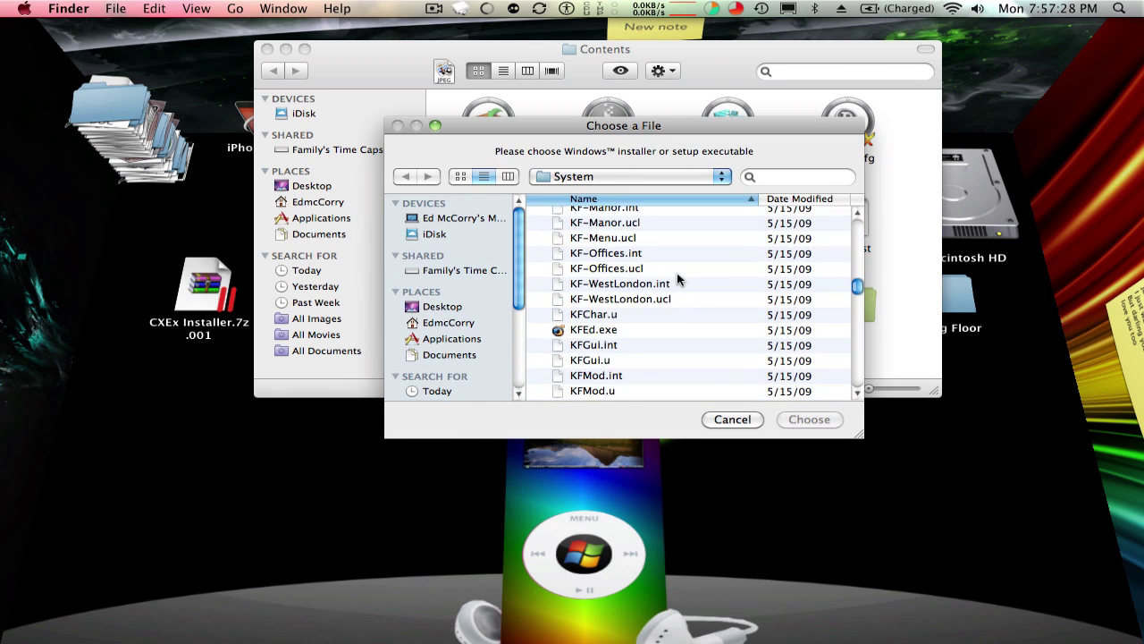
scroll(677, 280, "up", 15)
scroll(677, 280, "up", 4)
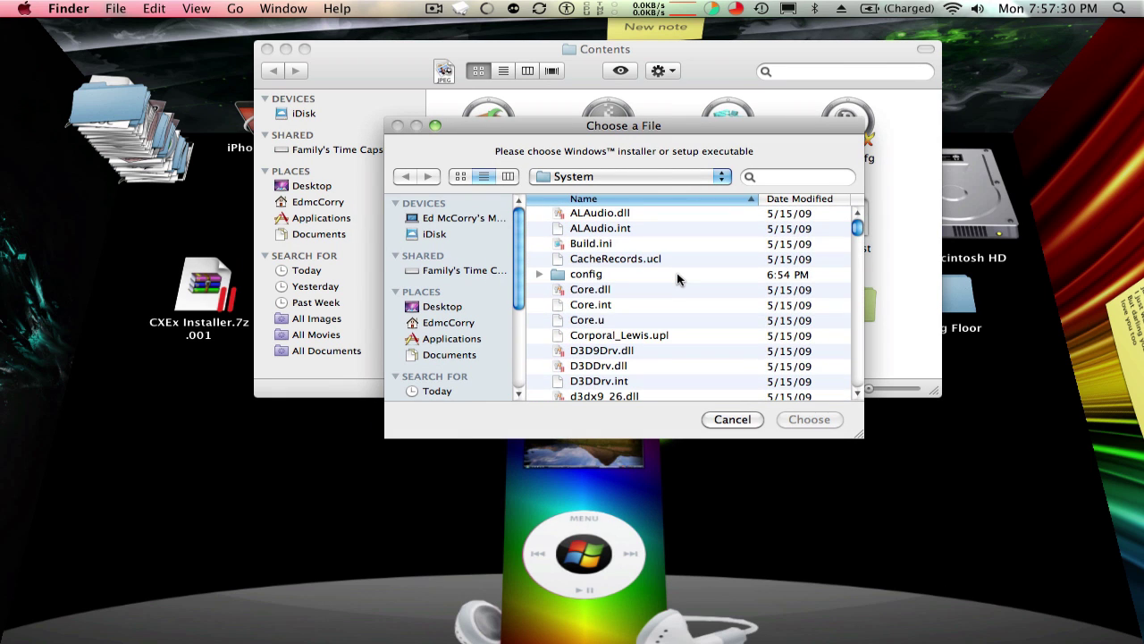
scroll(677, 280, "down", 5)
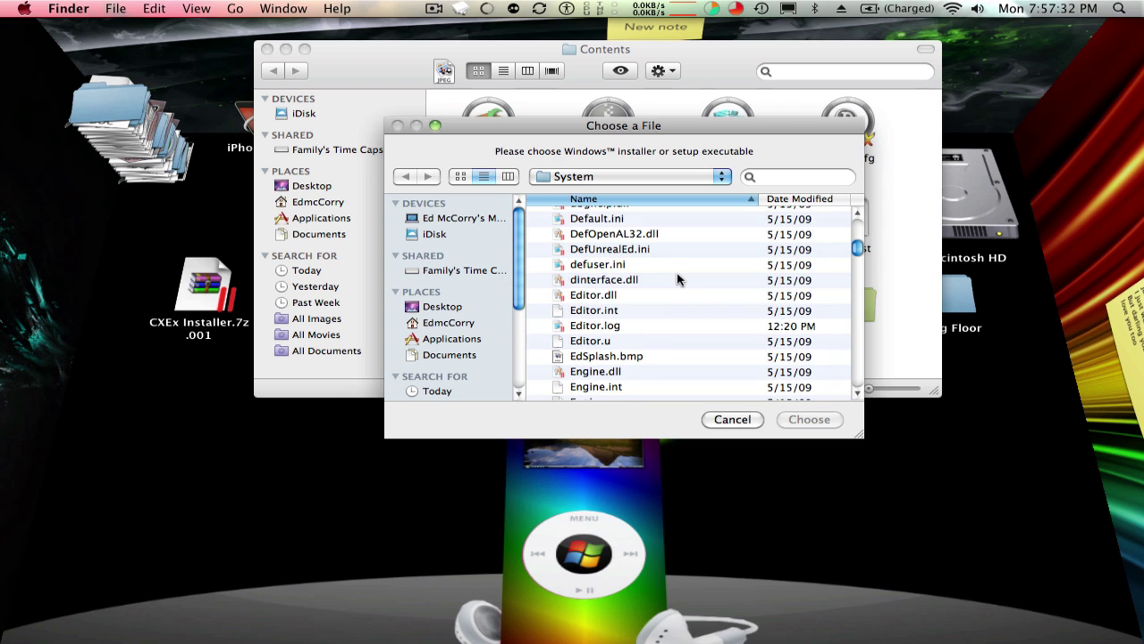
left_click_drag(974, 302, 1025, 308)
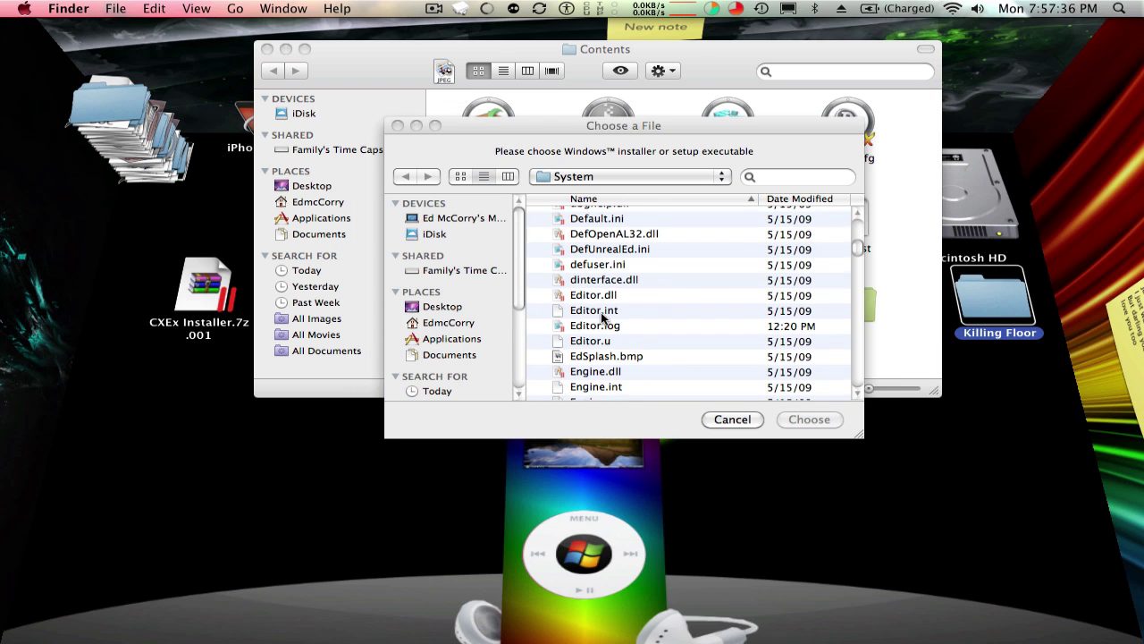
scroll(602, 317, "down", 12)
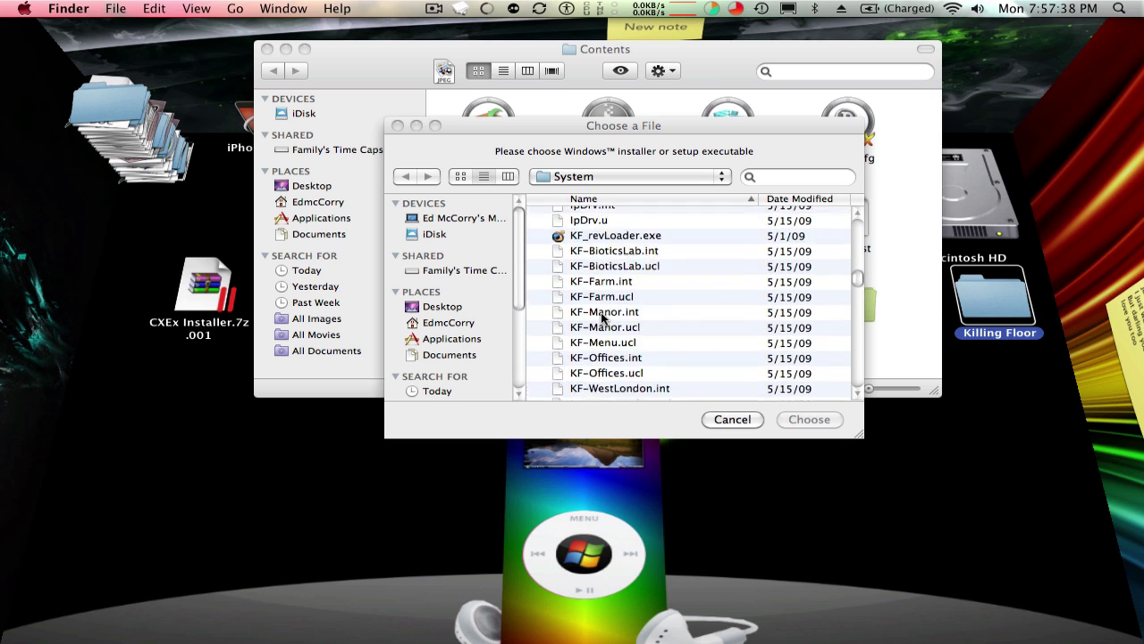
scroll(602, 317, "down", 8)
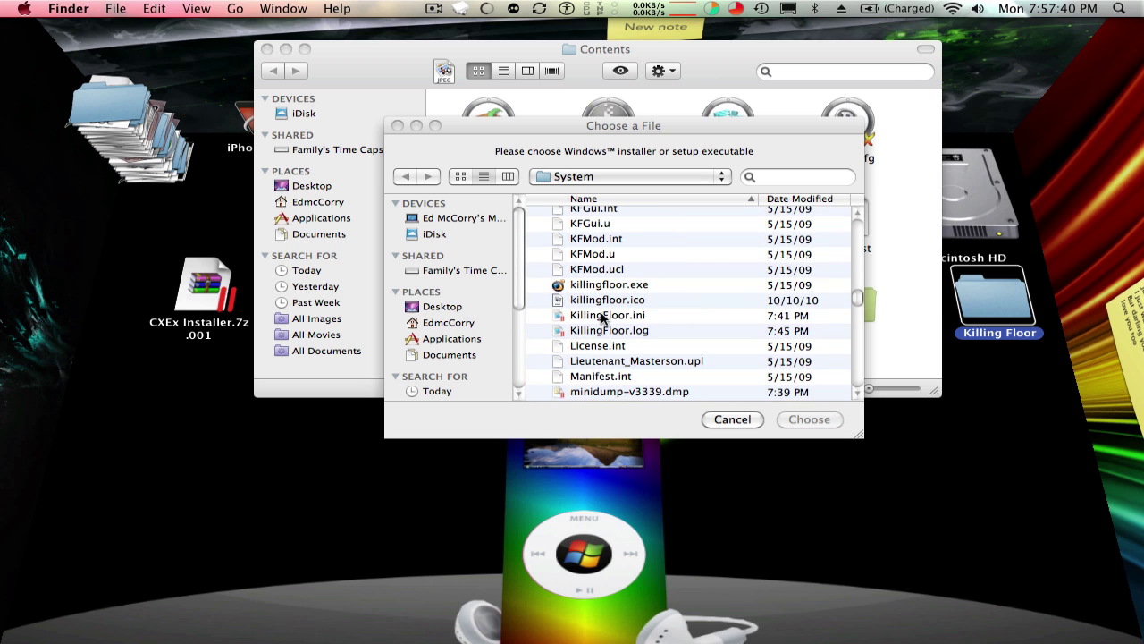
left_click(623, 284)
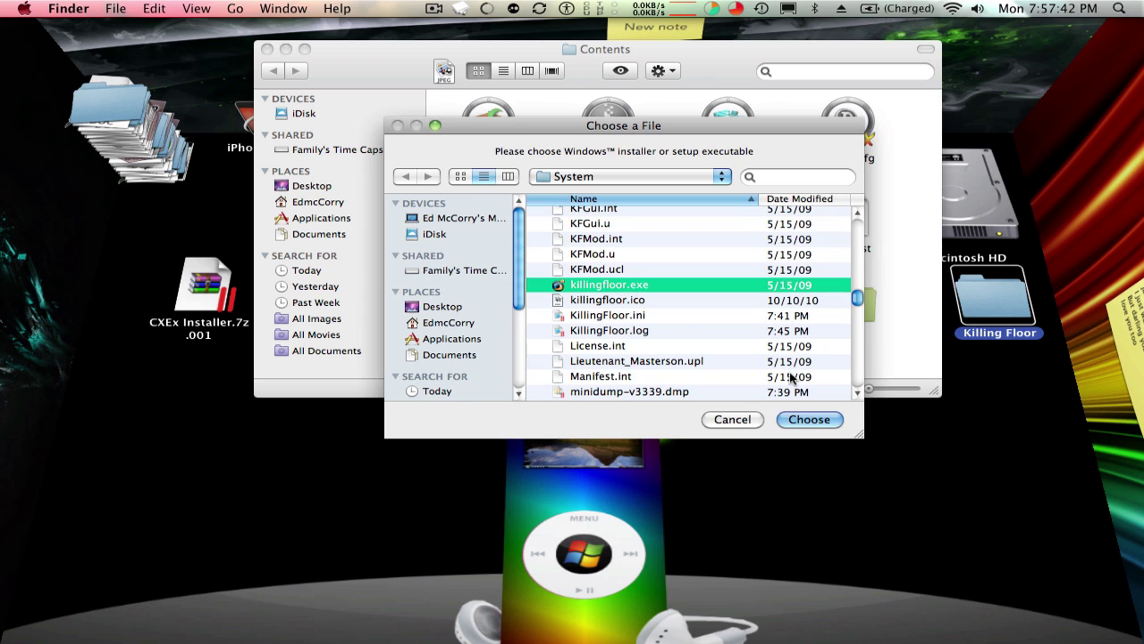
left_click(836, 420)
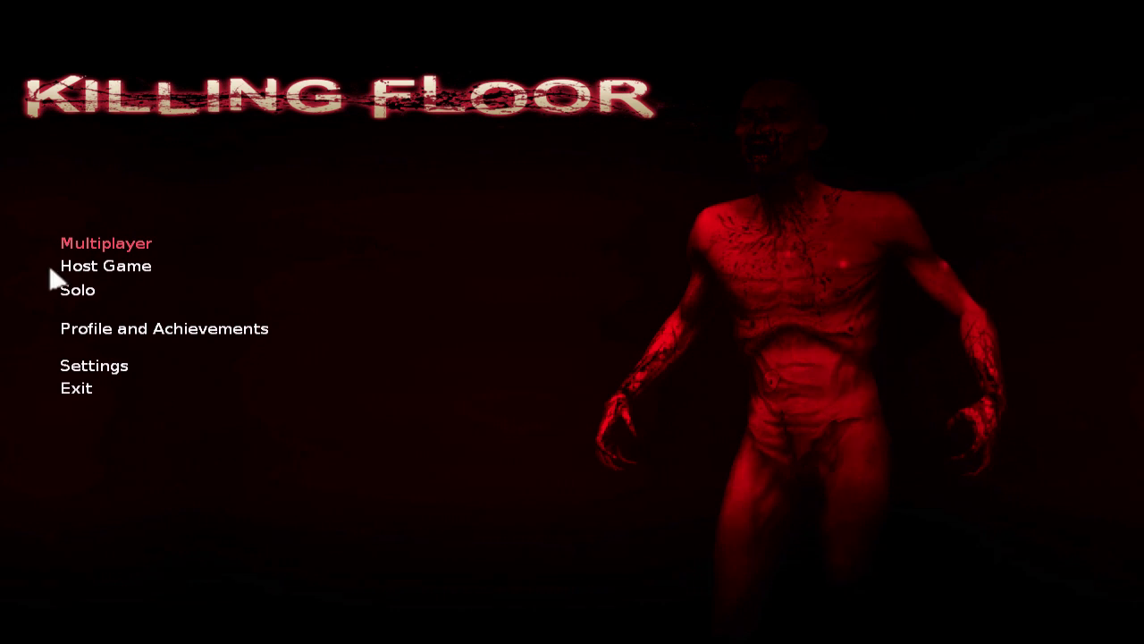
- View the solo map selection in Killing Floor, return to its main menu, and exit the game
left_click(92, 294)
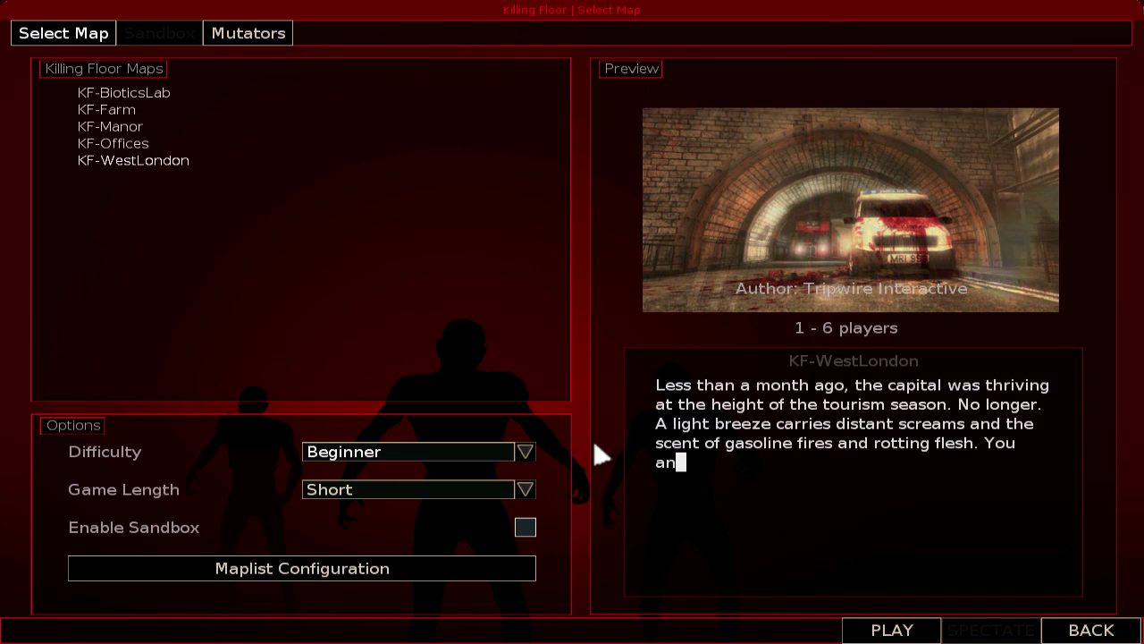
key("Escape")
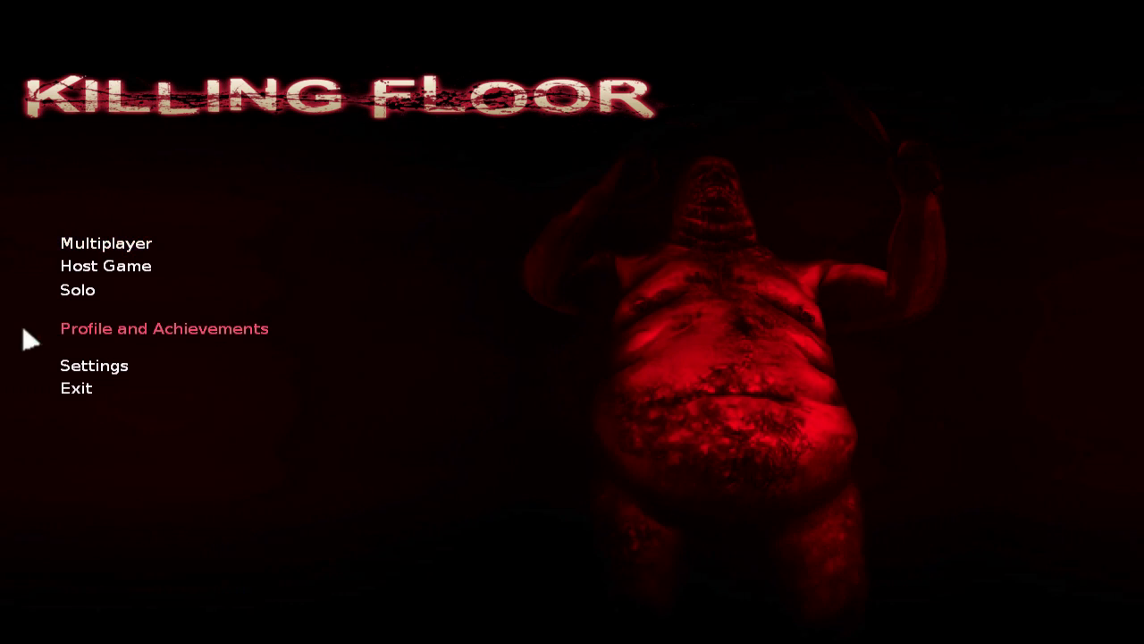
left_click(70, 387)
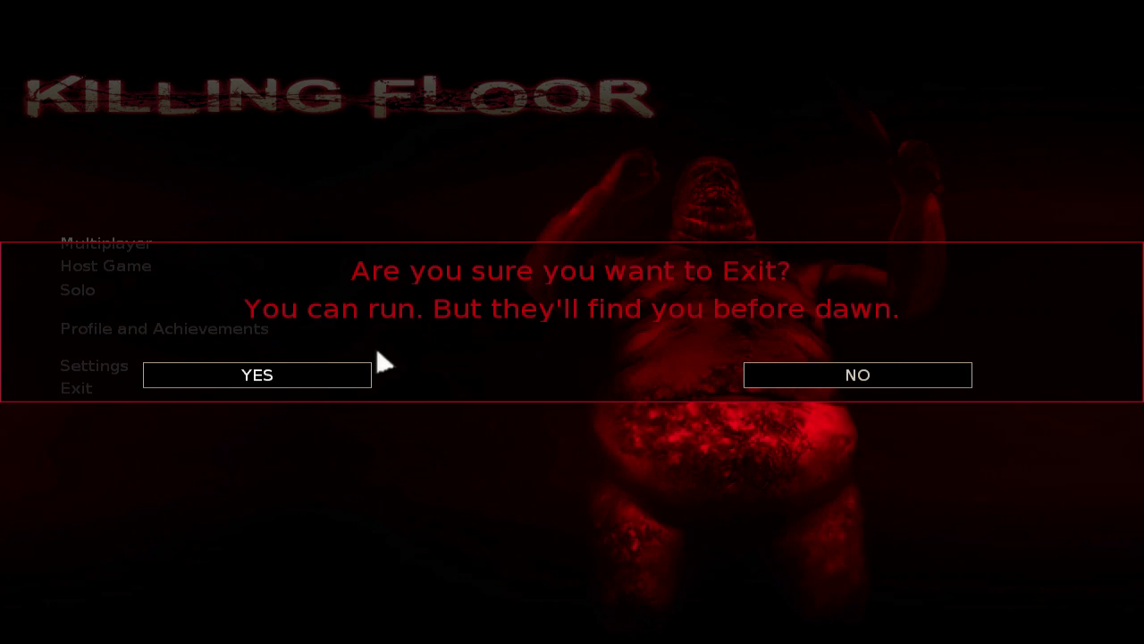
left_click(367, 374)
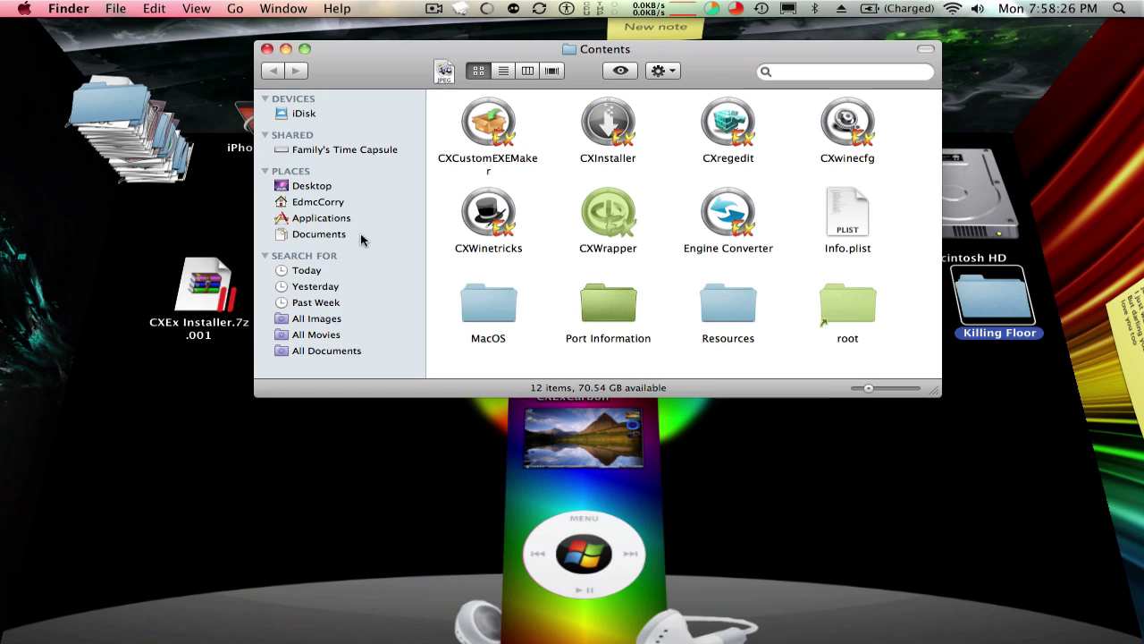
- Close the Contents window and move the CXExCarbon wrapper on the desktop to the Trash
left_click(267, 50)
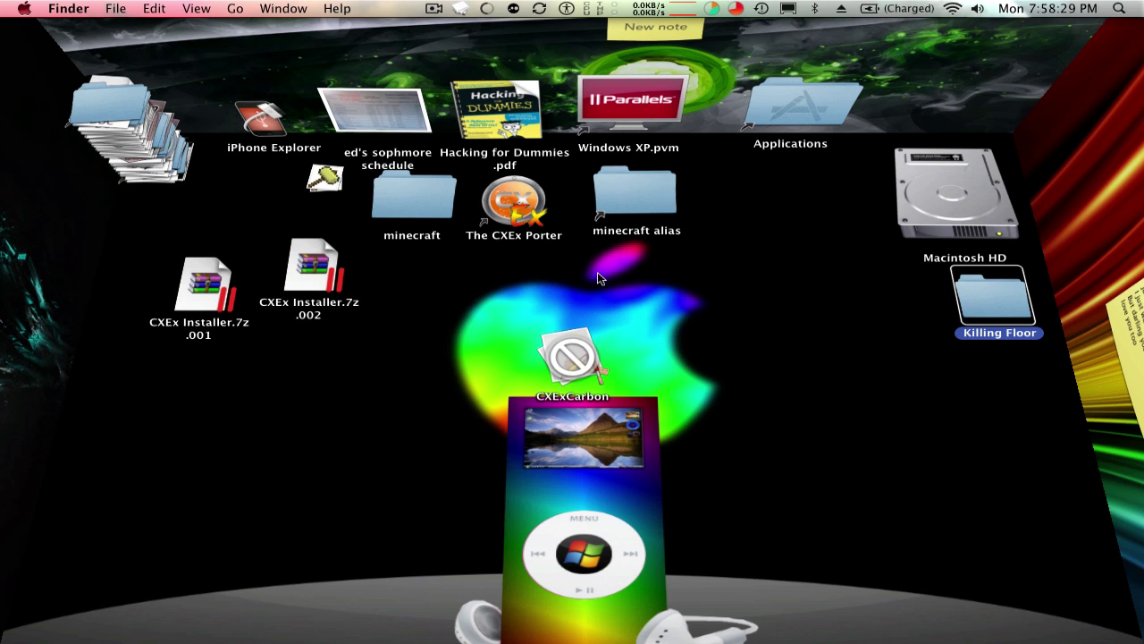
left_click(579, 358)
right_click(580, 358)
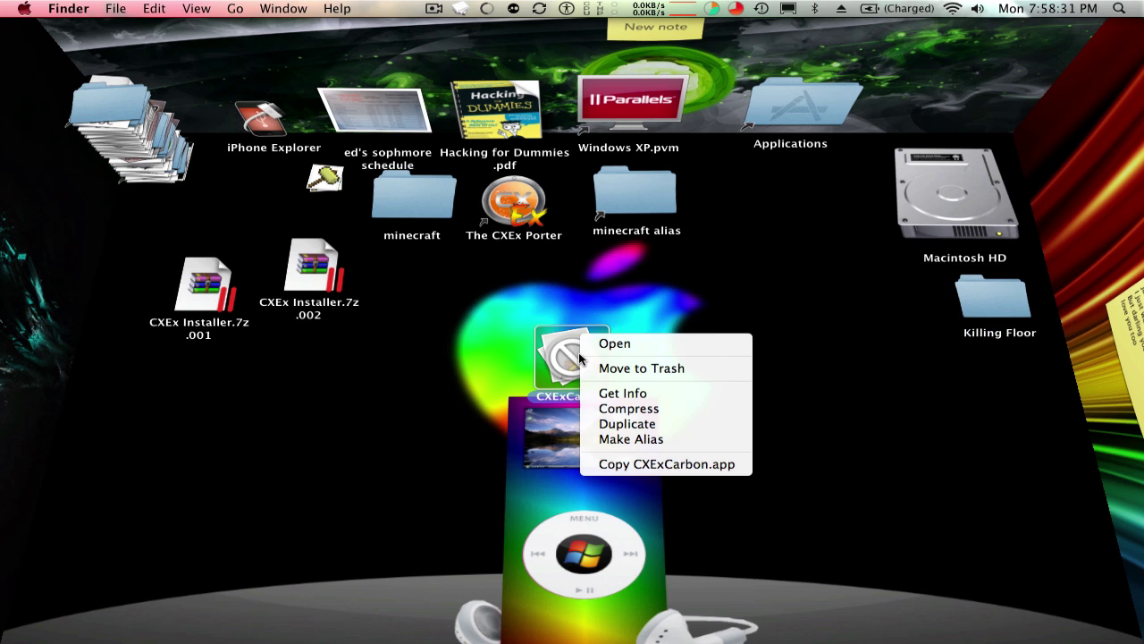
left_click(626, 365)
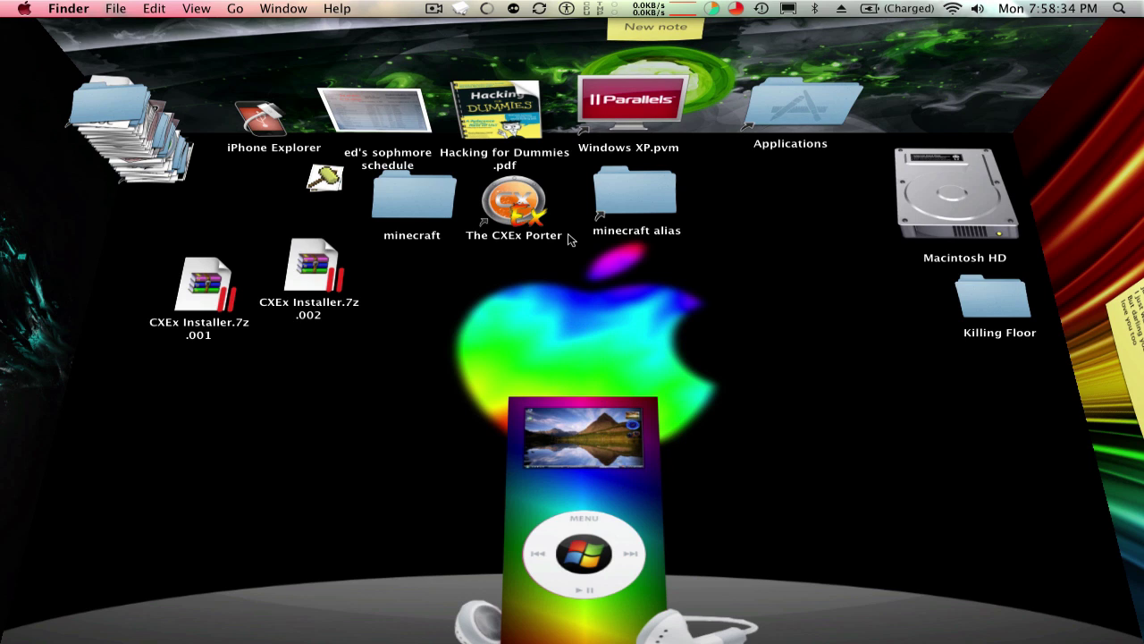
left_click(537, 212)
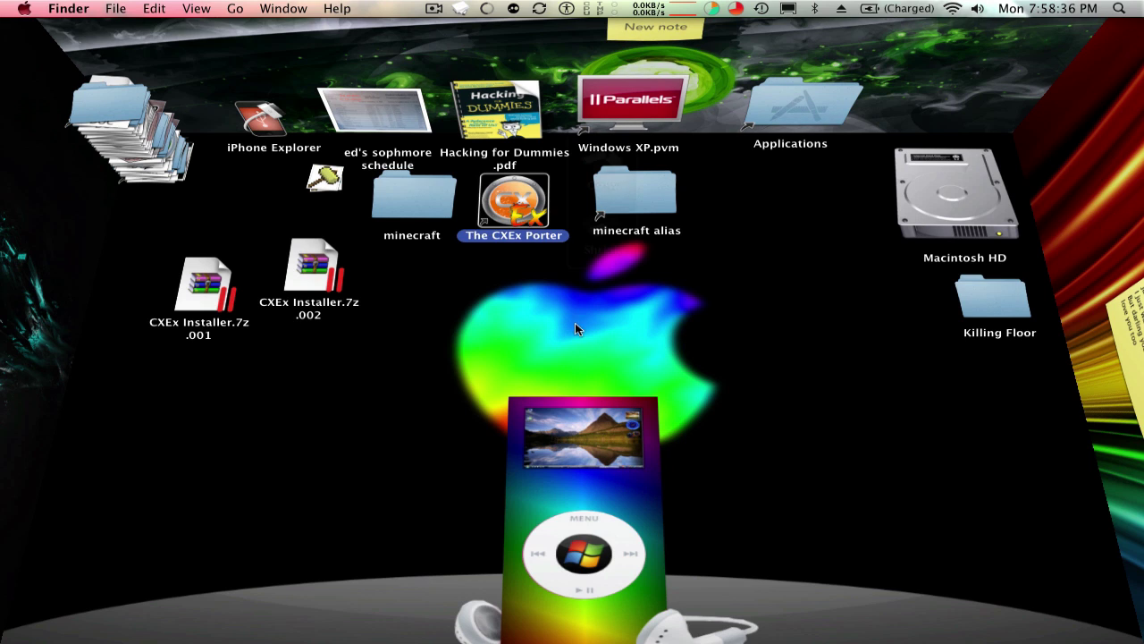
left_click(577, 343)
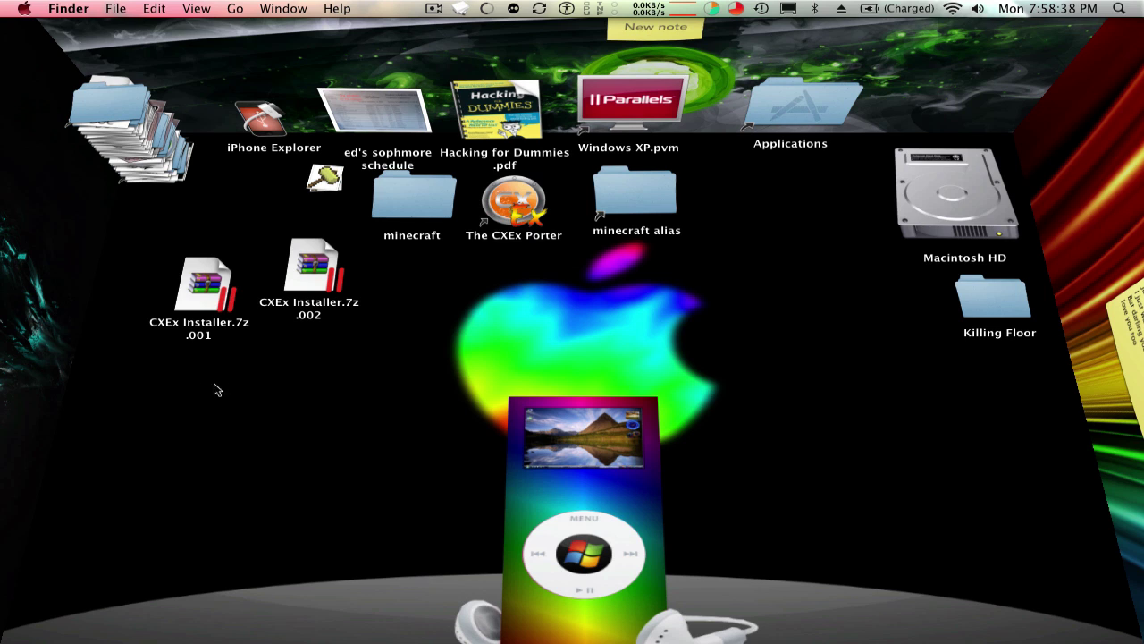
left_click_drag(156, 323, 135, 506)
left_click(135, 510)
- Open the Killing Floor folder on the desktop to view its contents, and close its window
left_click(966, 288)
double_click(966, 287)
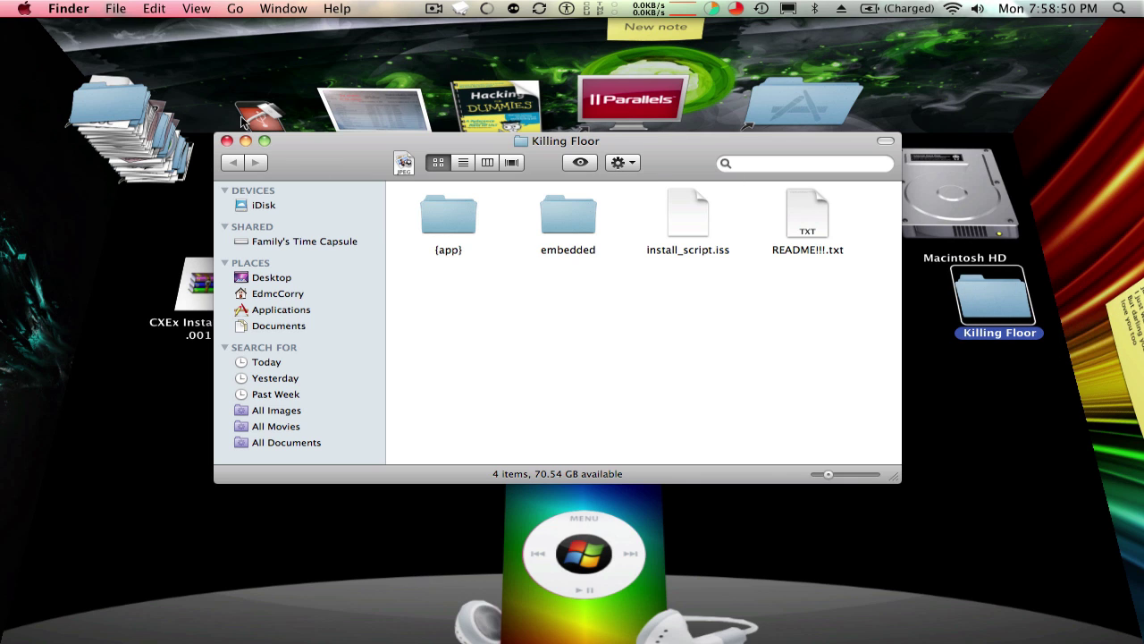
left_click(227, 141)
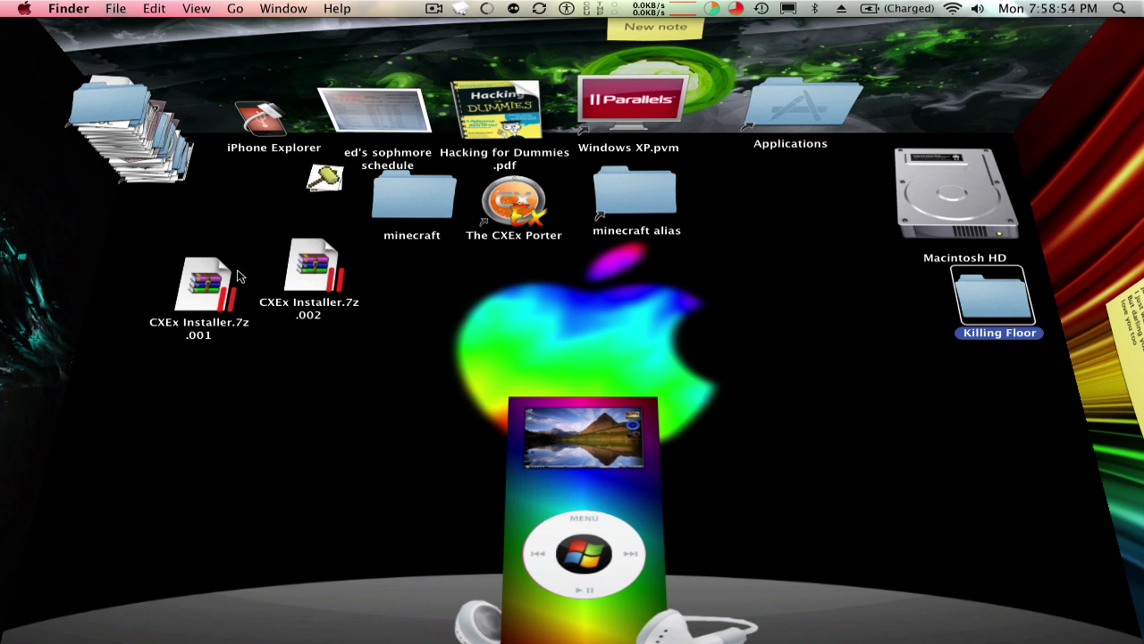
mouse_move(936, 639)
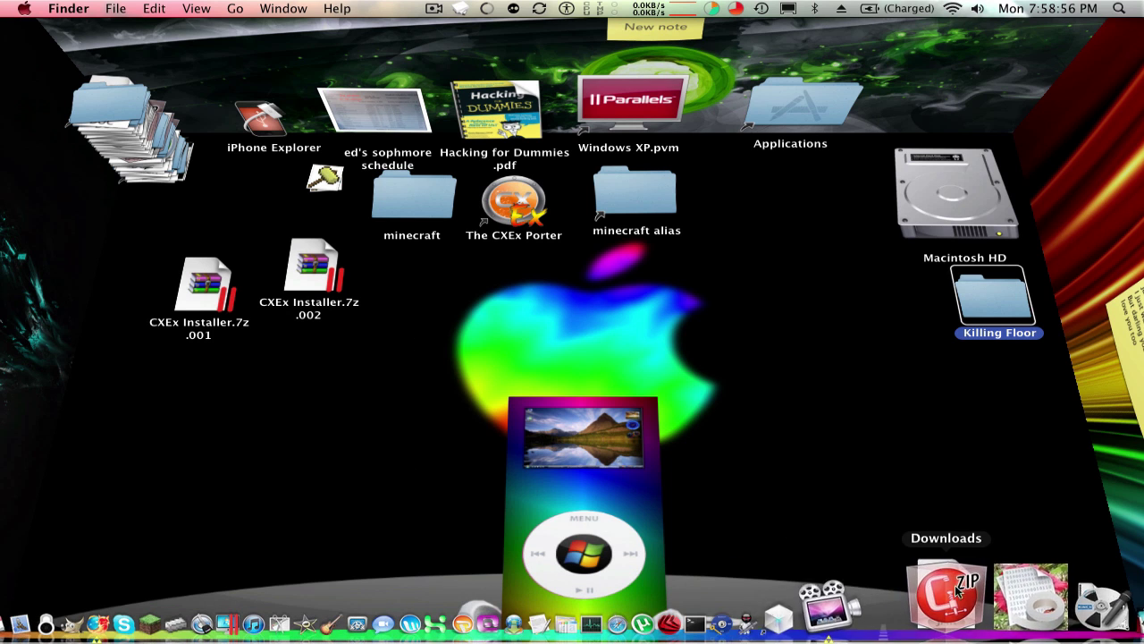
mouse_move(1011, 636)
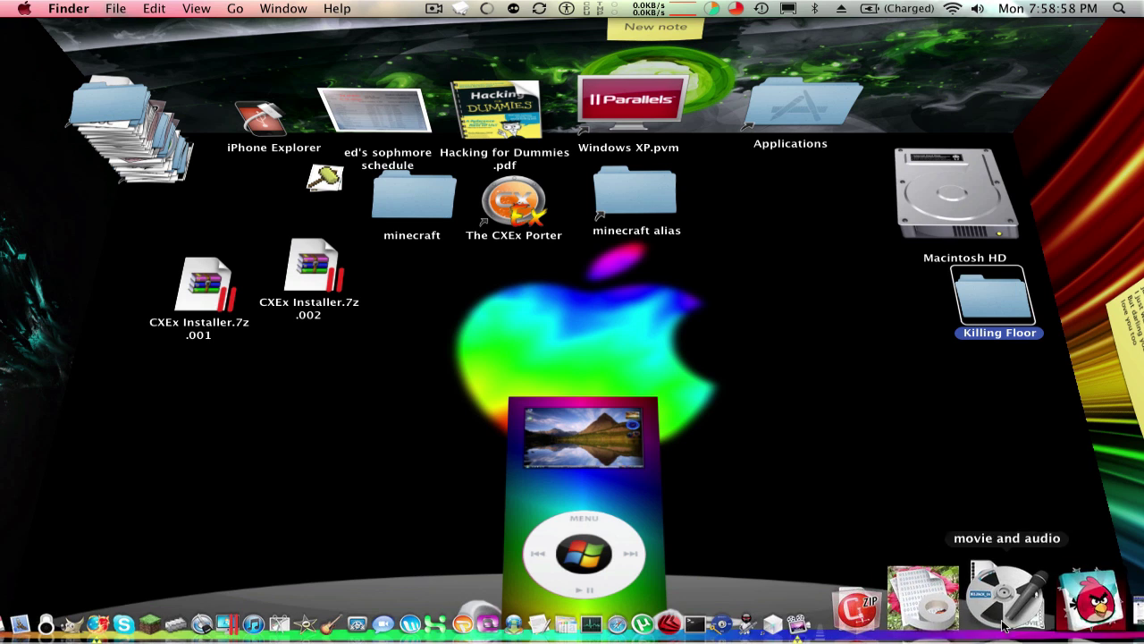